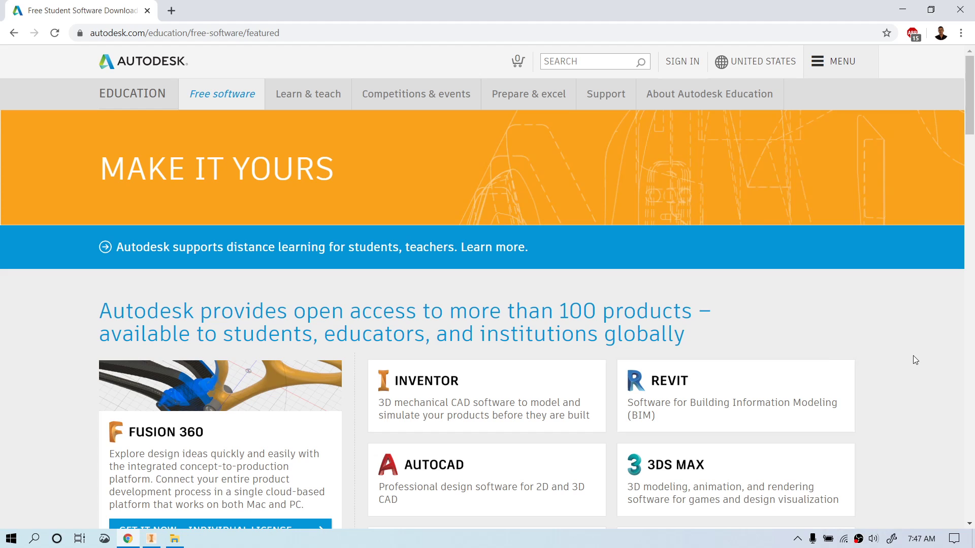
Step: Open the Inventor card on the Free software page and scroll to the sign-in section
{"action": "scroll", "coordinate": [914, 358], "scroll_direction": "down", "scroll_amount": 2}
{"action": "scroll", "coordinate": [914, 356], "scroll_direction": "down", "scroll_amount": 1}
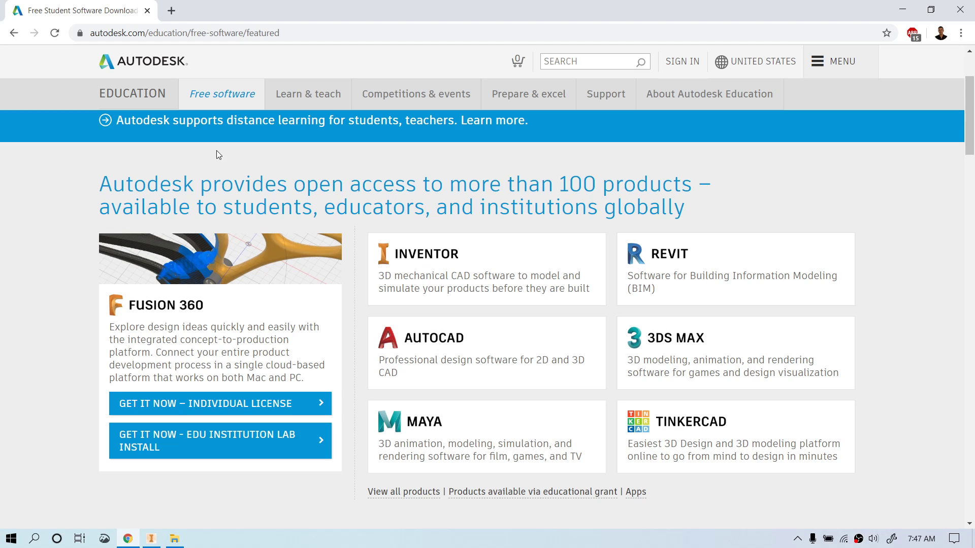
{"action": "left_click", "coordinate": [487, 266]}
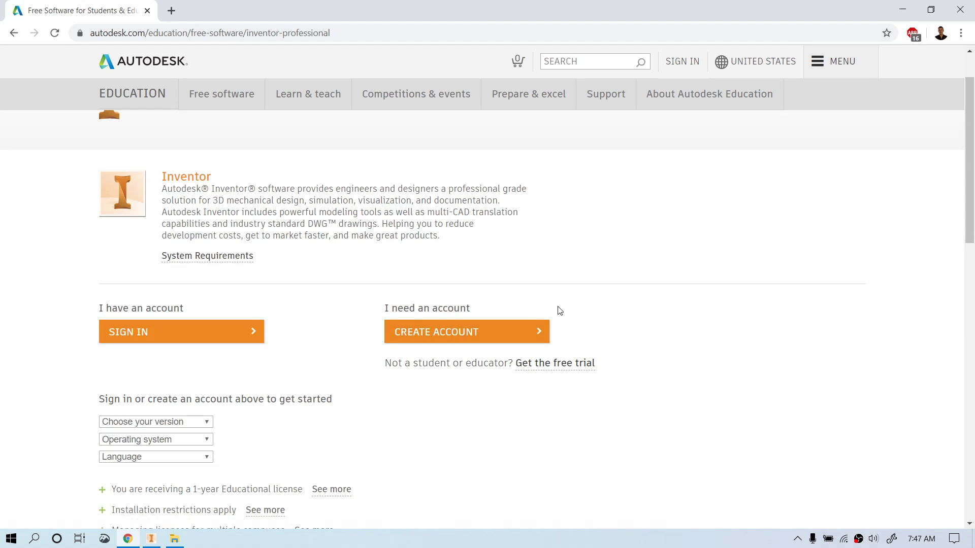
{"action": "scroll", "coordinate": [438, 235], "scroll_direction": "down", "scroll_amount": 1}
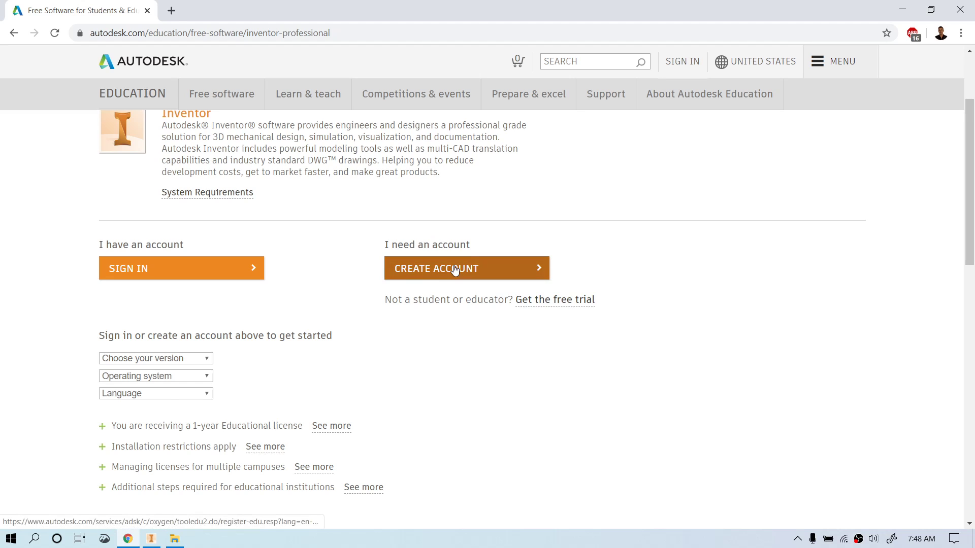
Step: Sign in to the existing Autodesk account with the account e-mail and password
{"action": "left_click", "coordinate": [251, 269]}
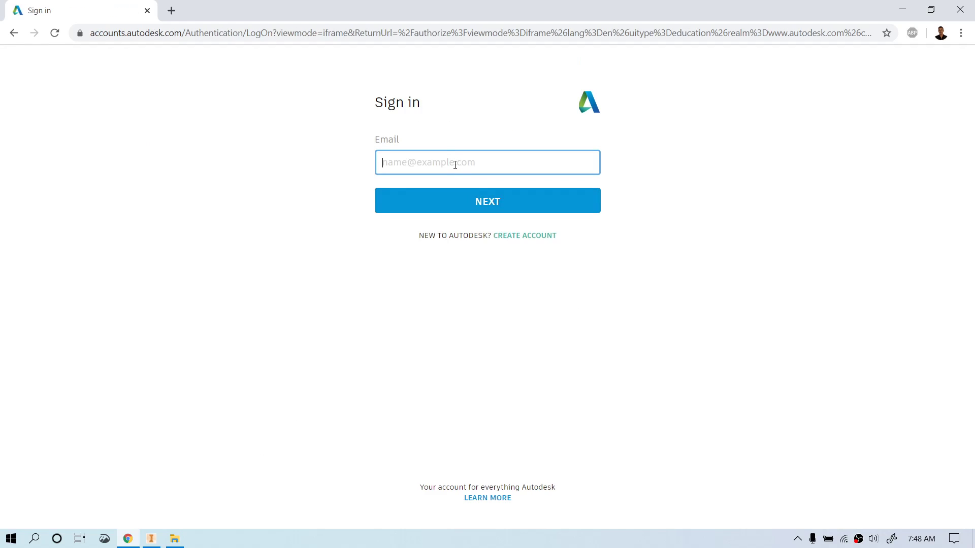
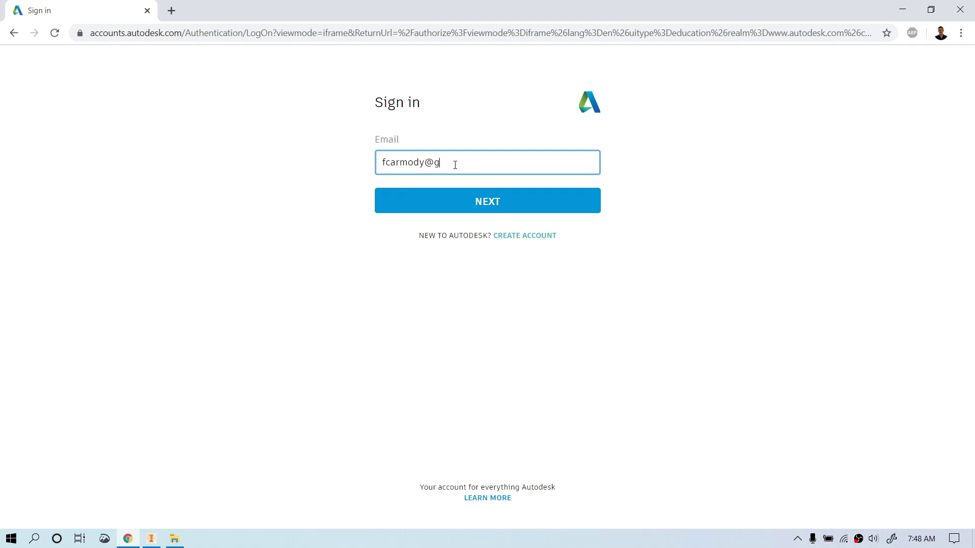
{"action": "key", "text": "Tab"}
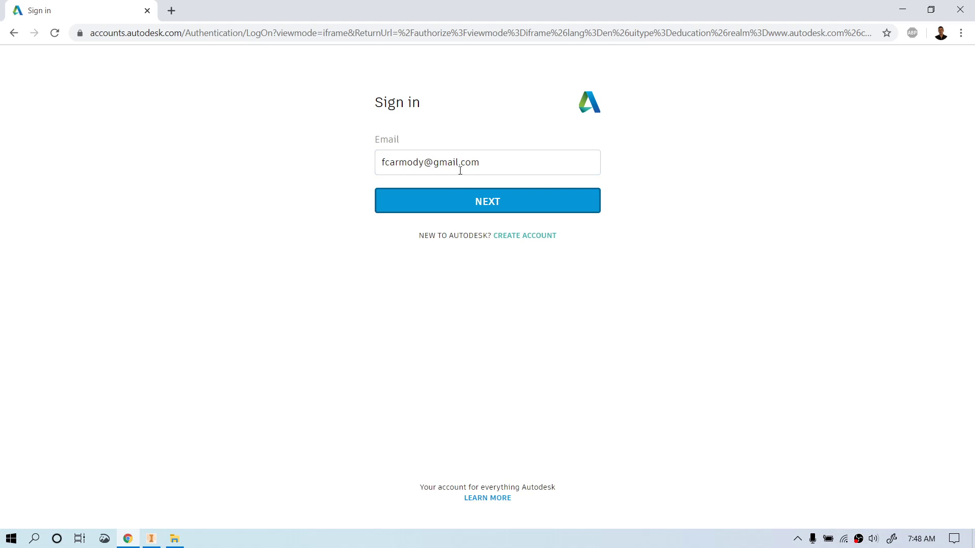
{"action": "key", "text": "Return"}
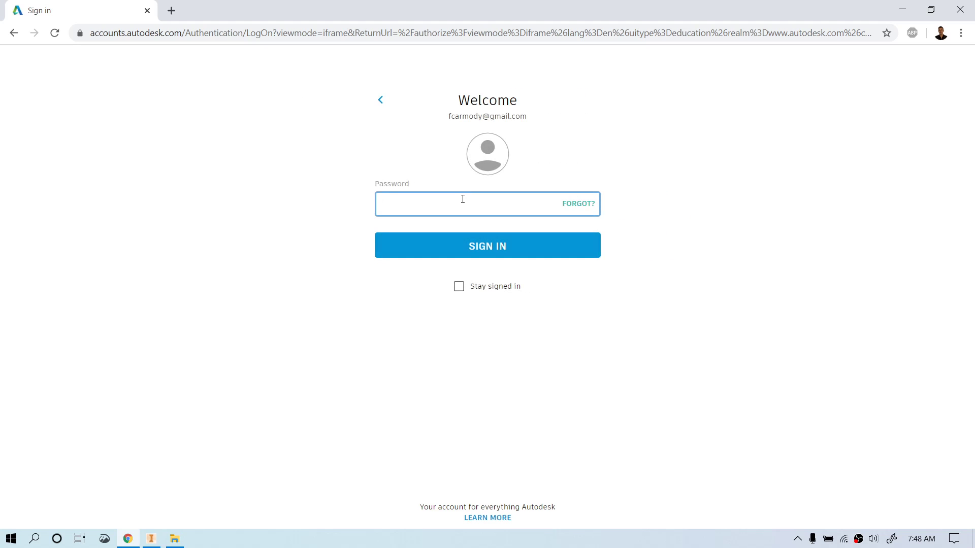
{"action": "type", "text": "••••••••••"}
{"action": "key", "text": "Return"}
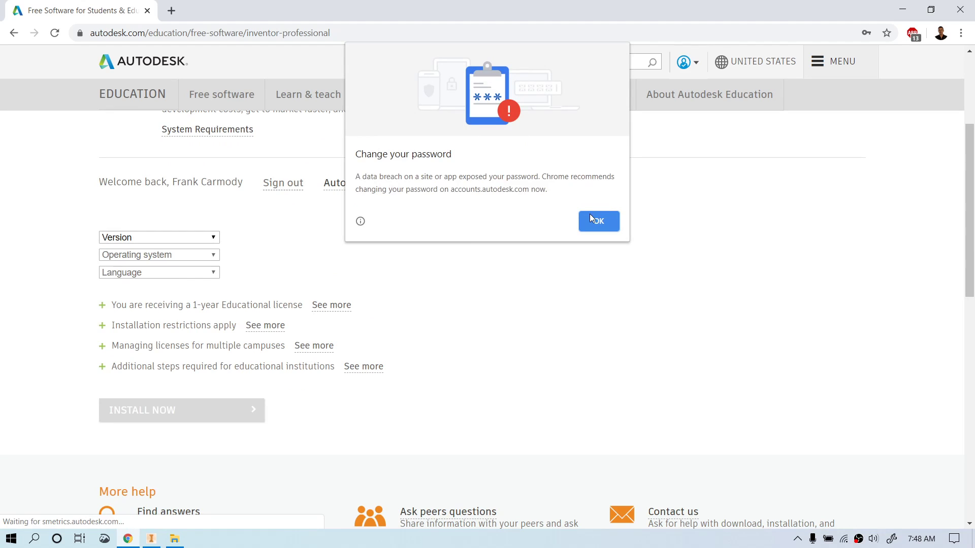
Step: Dismiss the breach warning, choose Inventor Professional 2021 on Windows 64-bit, and show install options
{"action": "left_click", "coordinate": [591, 220]}
{"action": "left_click", "coordinate": [181, 239]}
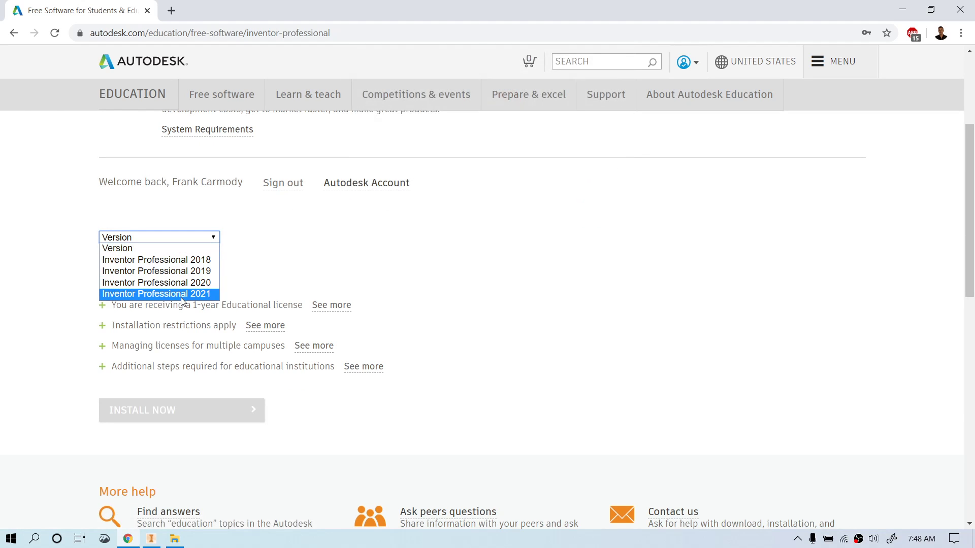
{"action": "left_click", "coordinate": [182, 294]}
{"action": "left_click", "coordinate": [211, 255]}
{"action": "left_click", "coordinate": [207, 276]}
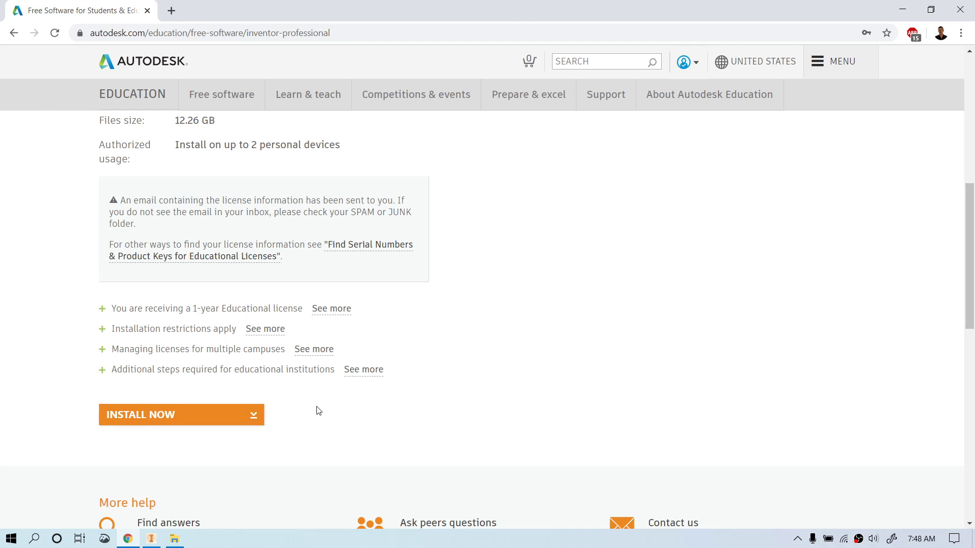
{"action": "left_click", "coordinate": [256, 415]}
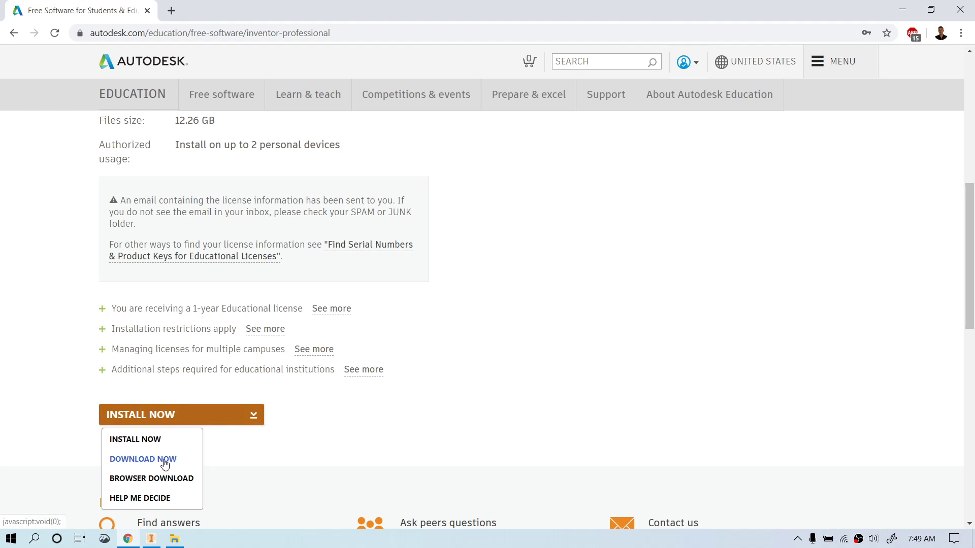
Step: Download Inventor through Autodesk Download Manager and dismiss the already-queued notice
{"action": "left_click", "coordinate": [201, 463]}
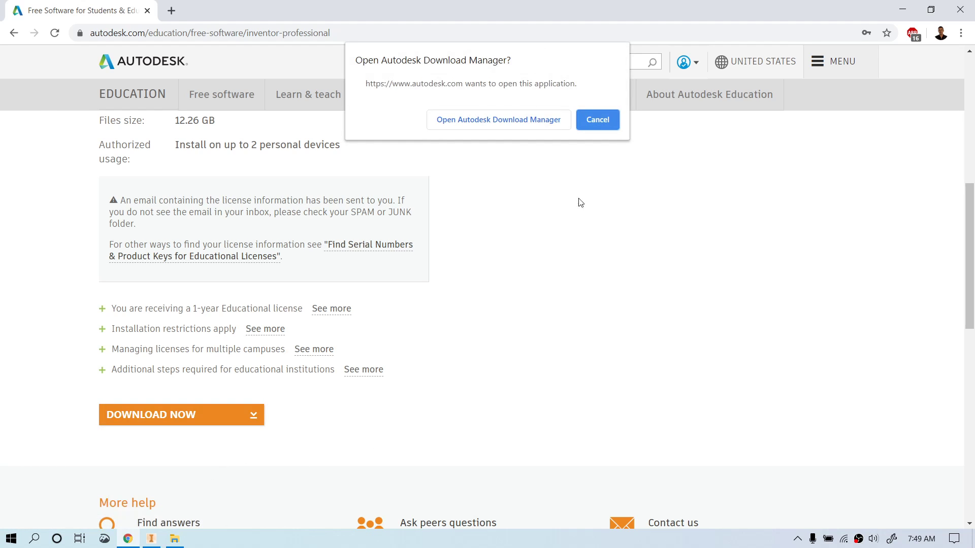
{"action": "left_click", "coordinate": [508, 124]}
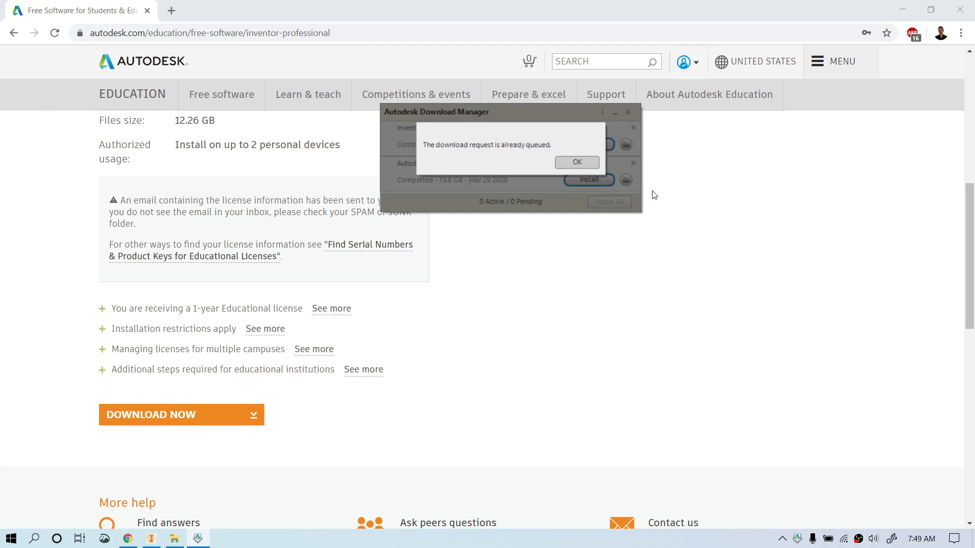
{"action": "left_click", "coordinate": [579, 161]}
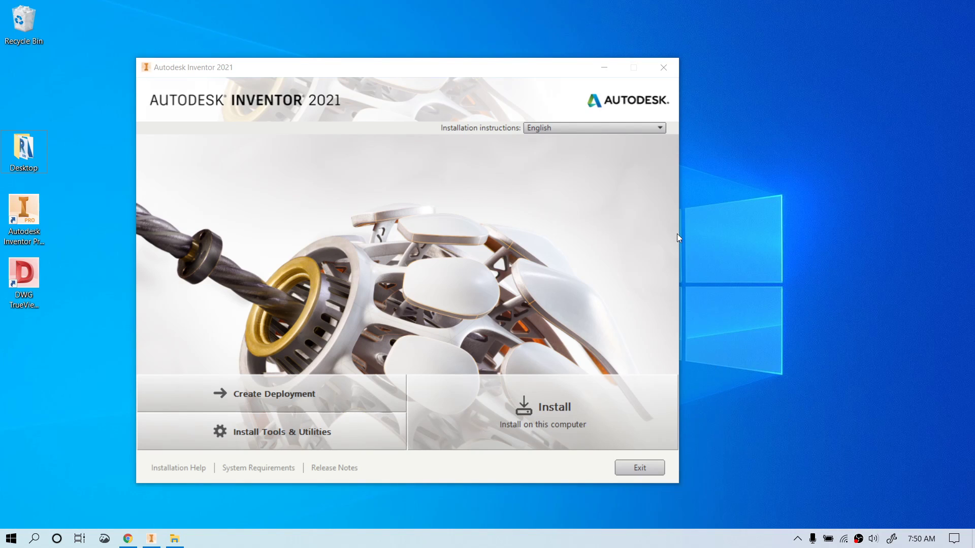
Step: Accept the Inventor 2021 licence agreement, then cancel and close the installer
{"action": "left_click_drag", "start_coordinate": [552, 67], "coordinate": [603, 61]}
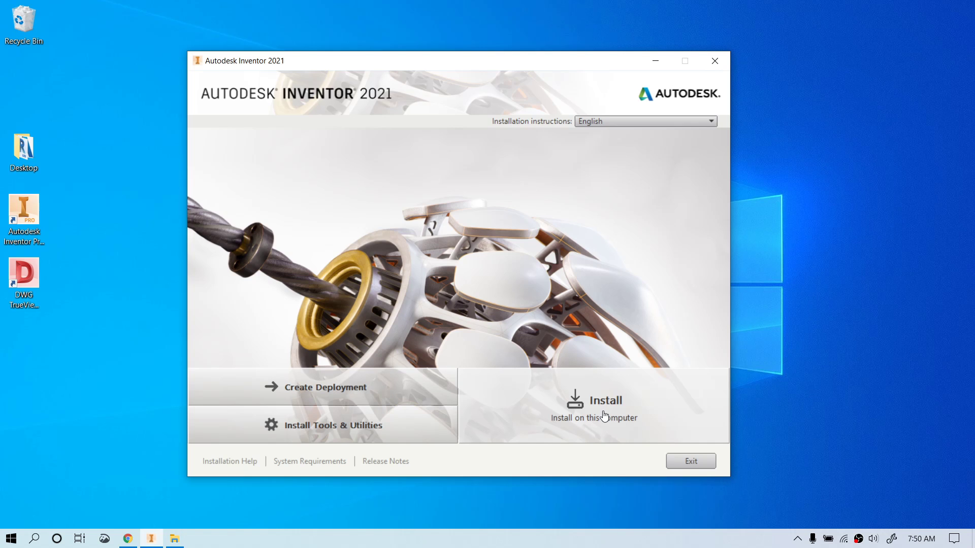
{"action": "left_click", "coordinate": [604, 406]}
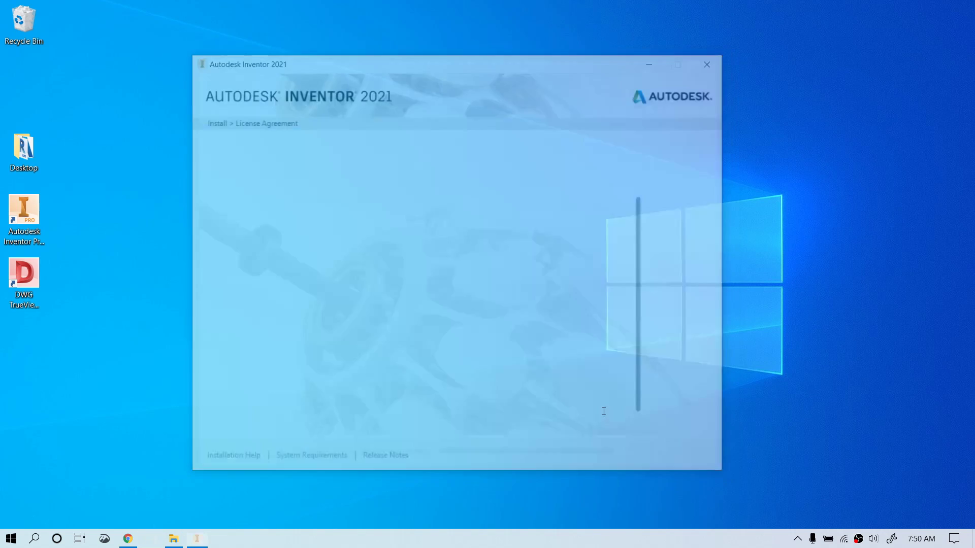
{"action": "left_click", "coordinate": [642, 426]}
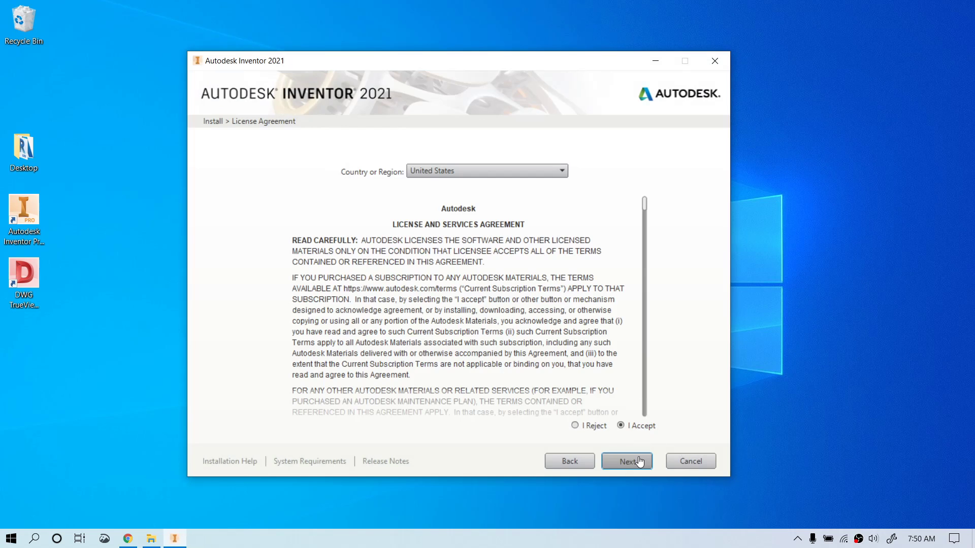
{"action": "left_click", "coordinate": [628, 461]}
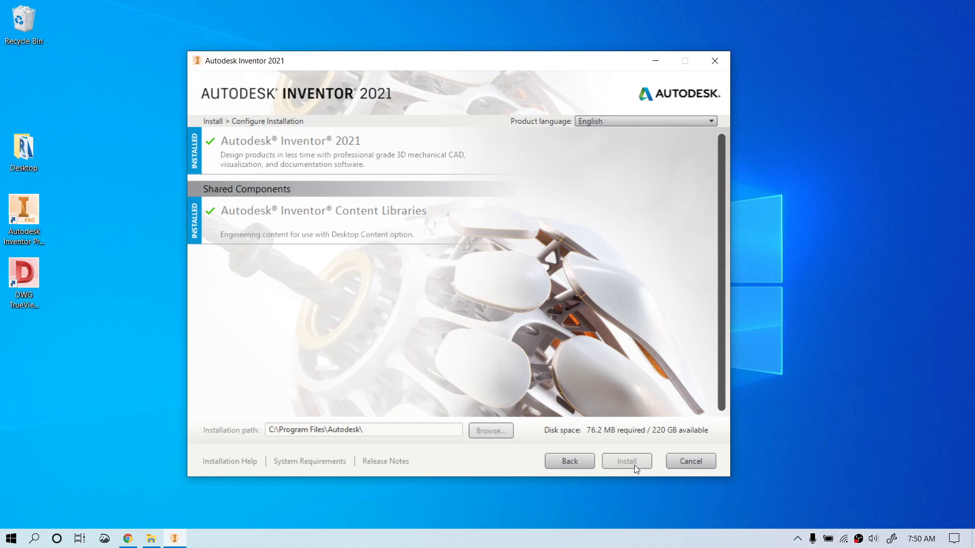
{"action": "left_click", "coordinate": [718, 60]}
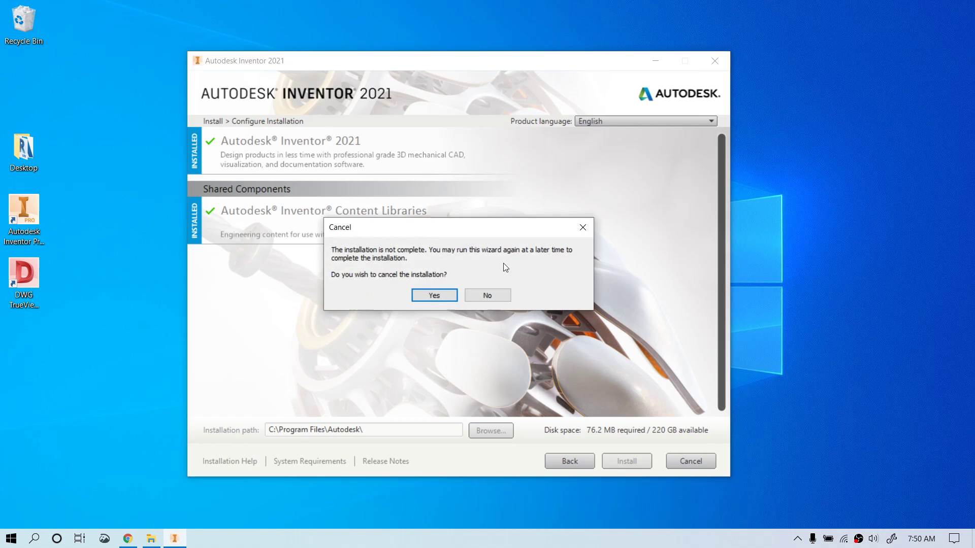
{"action": "left_click", "coordinate": [434, 296]}
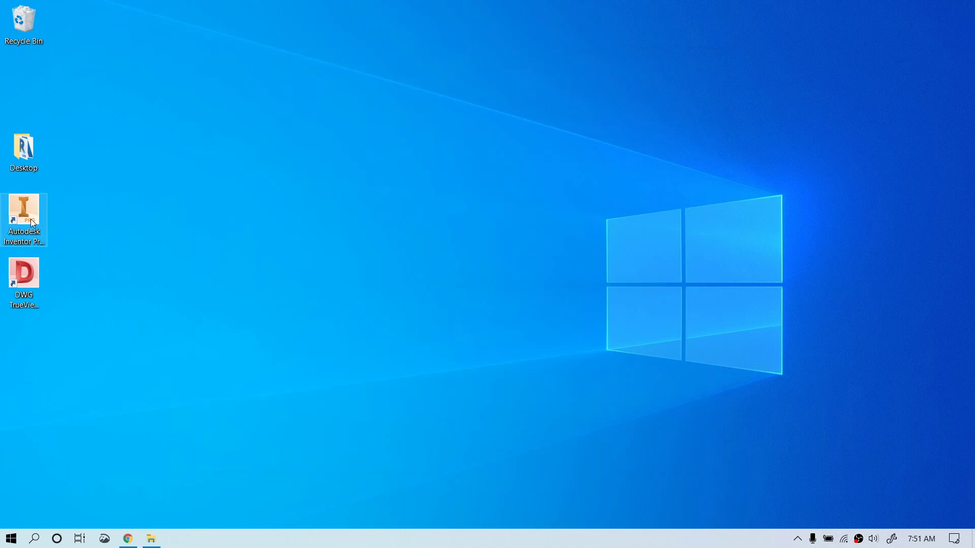
Step: Launch Autodesk Inventor Professional 2021 from its desktop shortcut
{"action": "left_click_drag", "start_coordinate": [84, 221], "coordinate": [13, 285]}
{"action": "left_click", "coordinate": [119, 298]}
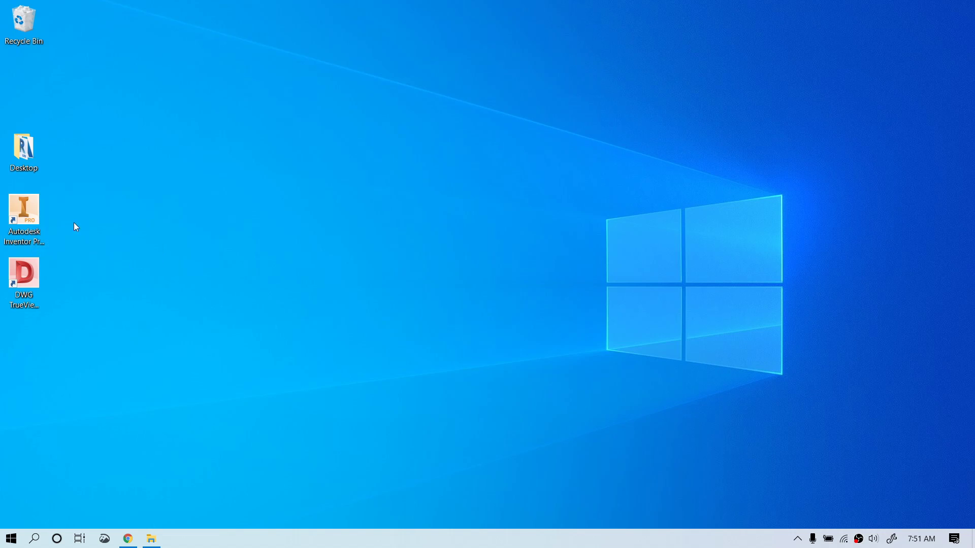
{"action": "double_click", "coordinate": [12, 215]}
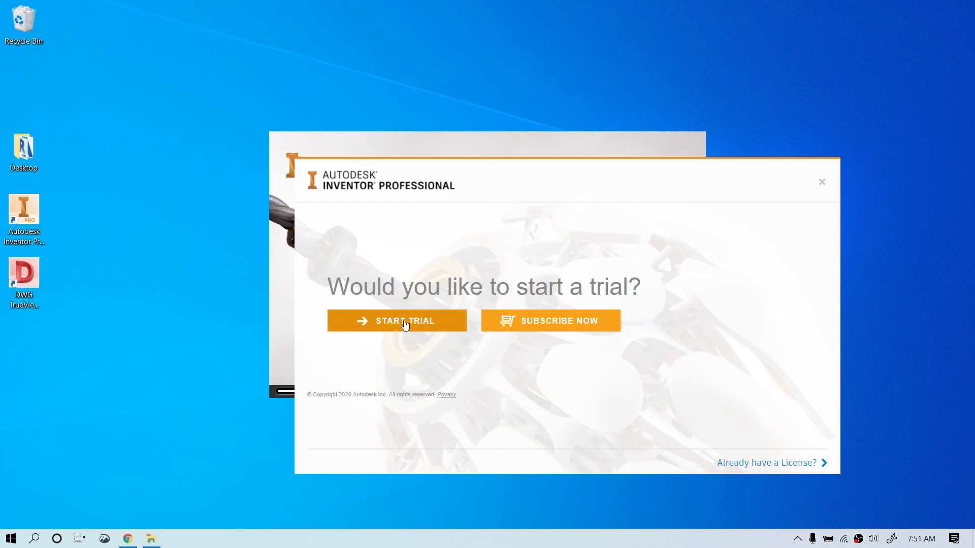
Step: Choose 'Already have a License?' and license with a serial number
{"action": "left_click", "coordinate": [776, 464]}
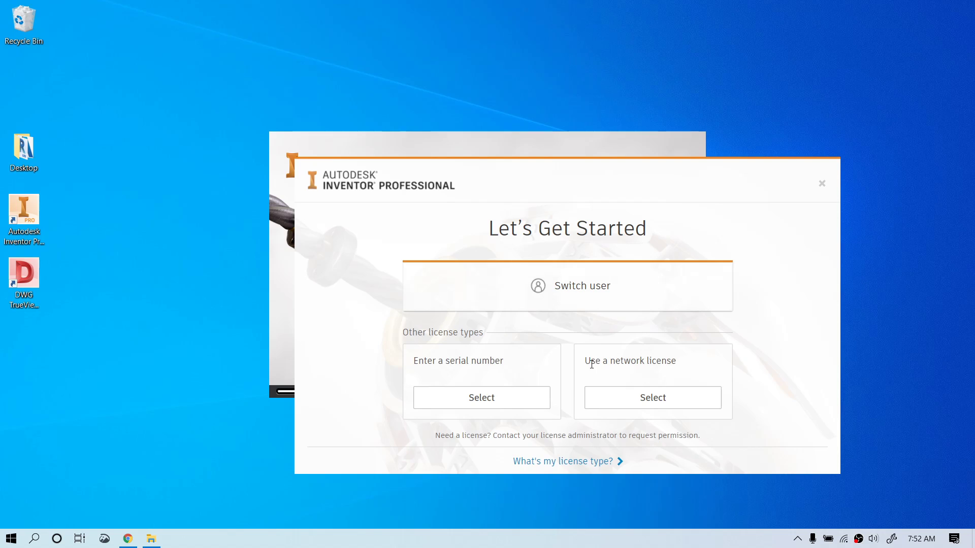
{"action": "left_click_drag", "start_coordinate": [584, 362], "coordinate": [688, 365]}
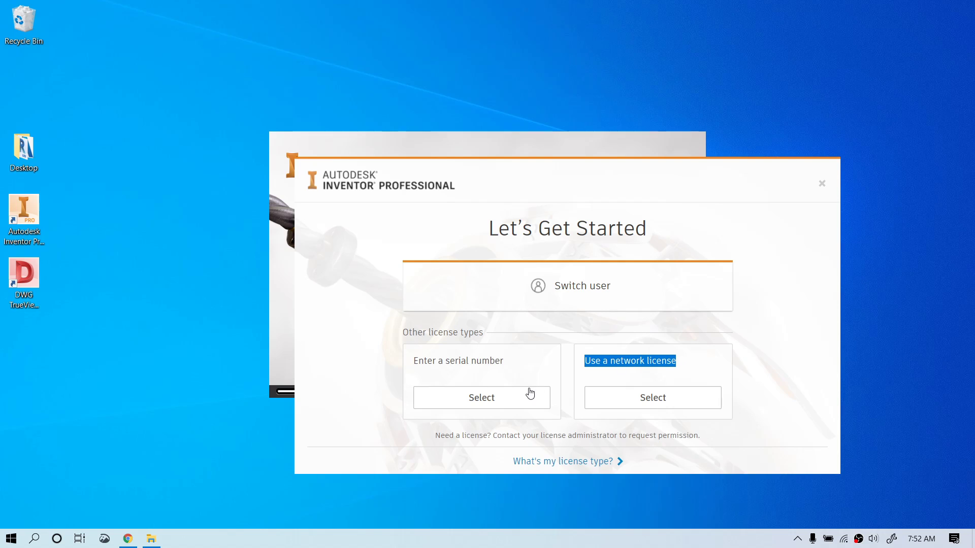
{"action": "left_click", "coordinate": [484, 401]}
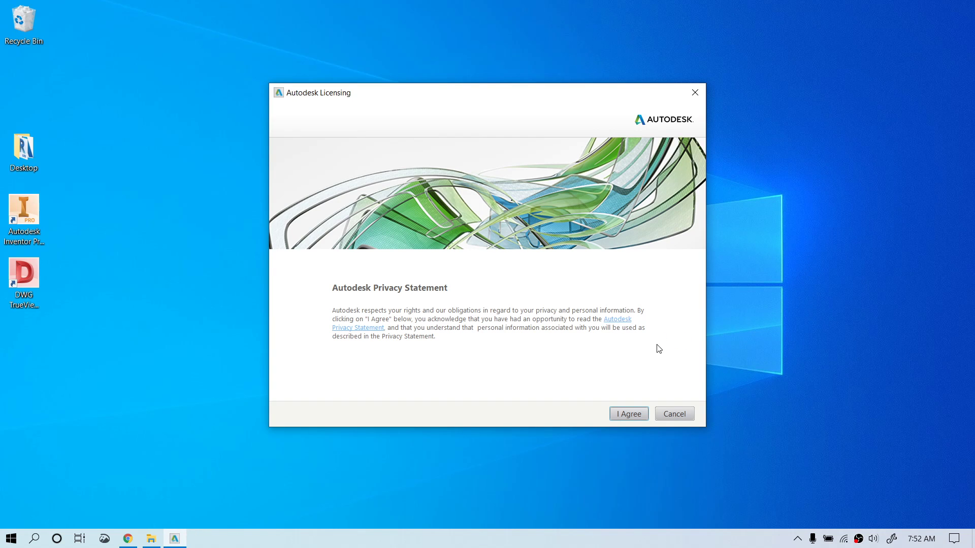
Step: Agree to the Autodesk privacy statement and start product licence activation
{"action": "left_click", "coordinate": [639, 417]}
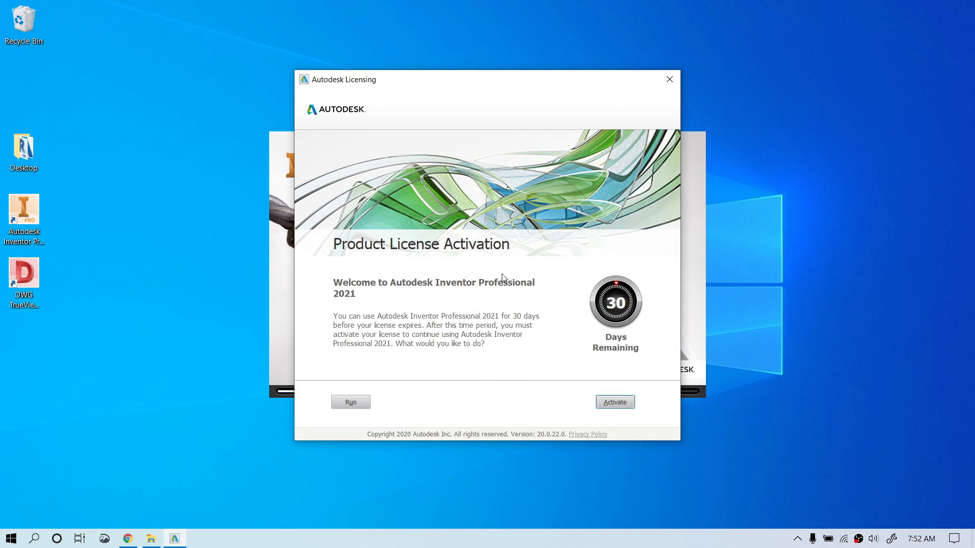
{"action": "left_click", "coordinate": [629, 403]}
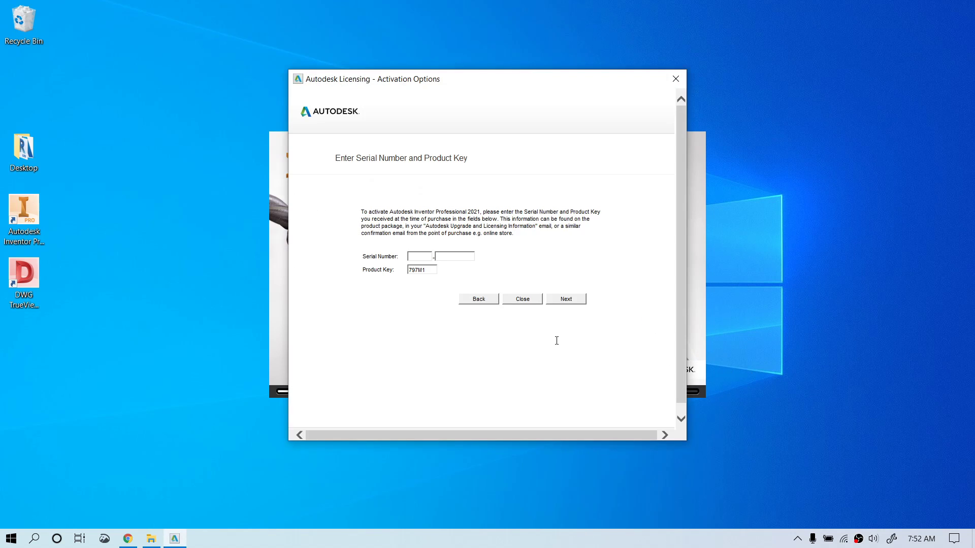
{"action": "left_click_drag", "start_coordinate": [430, 270], "coordinate": [404, 271]}
{"action": "left_click", "coordinate": [415, 257]}
Step: Look up the Inventor serial number and product key in Chrome, then return to Autodesk Licensing
{"action": "left_click", "coordinate": [127, 539]}
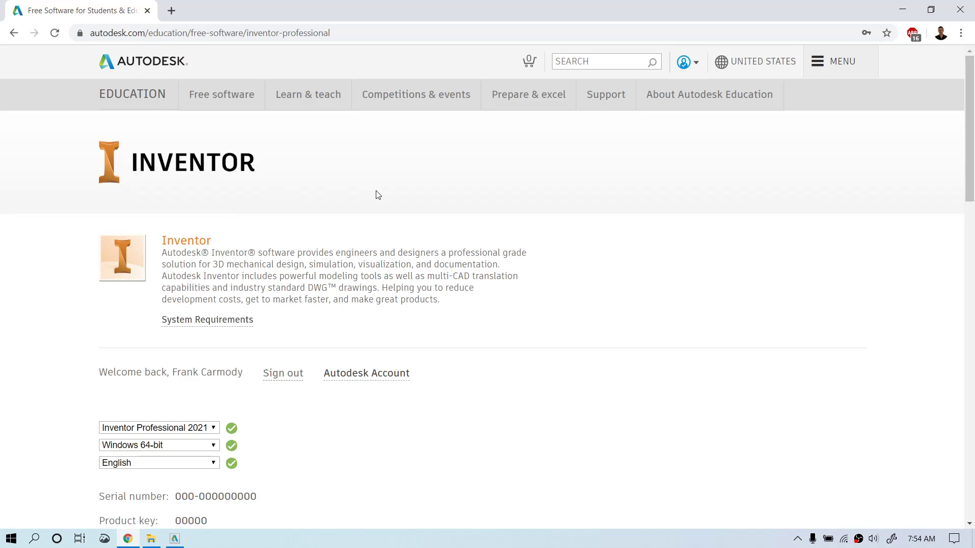
{"action": "scroll", "coordinate": [377, 194], "scroll_direction": "down", "scroll_amount": 1}
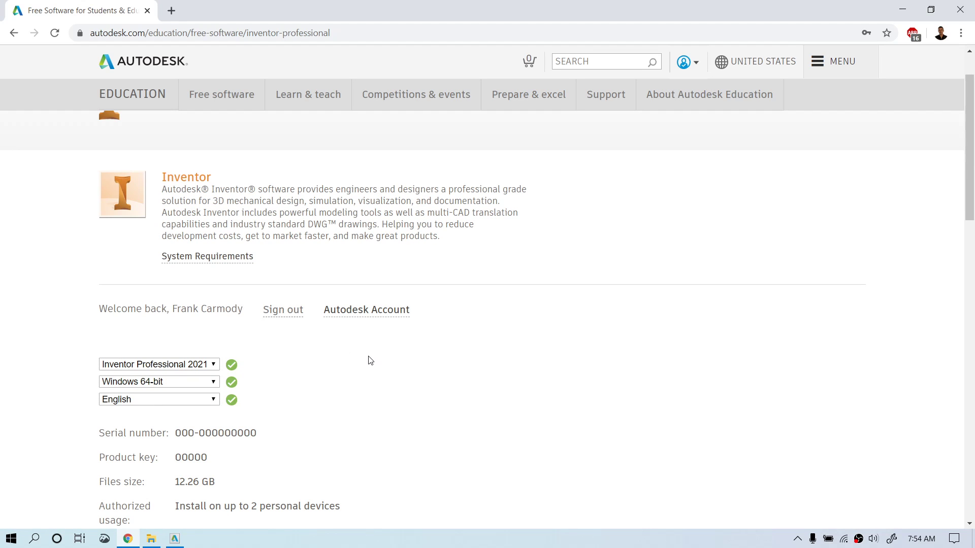
{"action": "scroll", "coordinate": [370, 360], "scroll_direction": "down", "scroll_amount": 1}
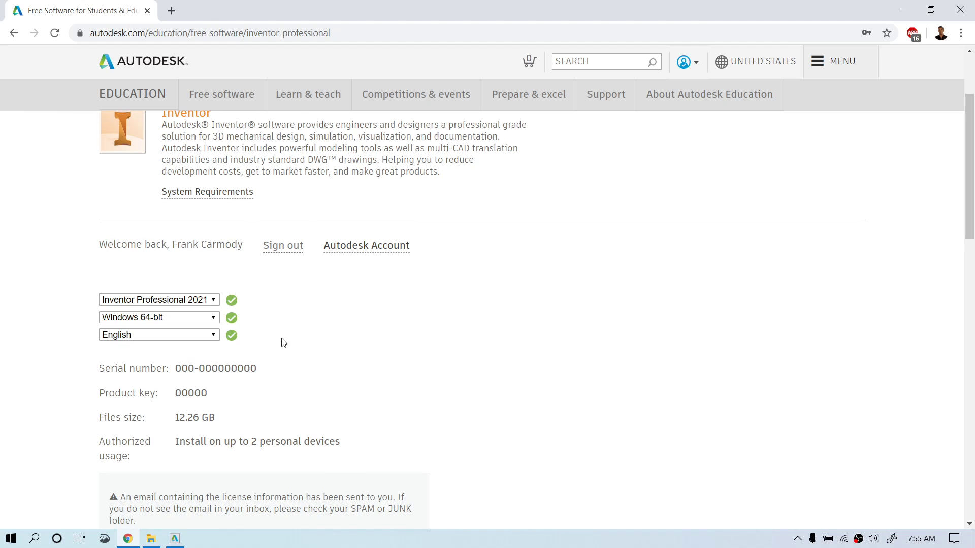
{"action": "scroll", "coordinate": [283, 341], "scroll_direction": "down", "scroll_amount": 2}
{"action": "left_click_drag", "start_coordinate": [222, 274], "coordinate": [100, 242]}
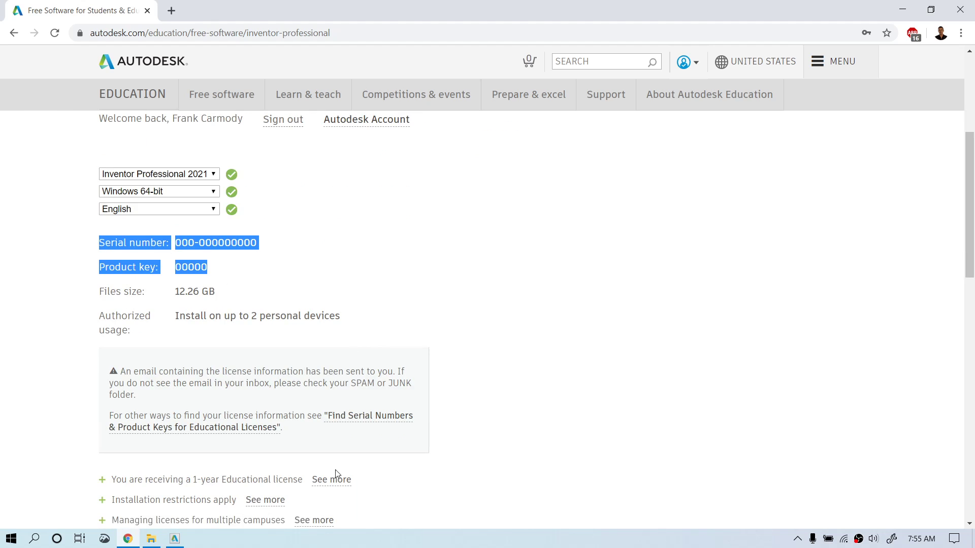
{"action": "left_click", "coordinate": [175, 539]}
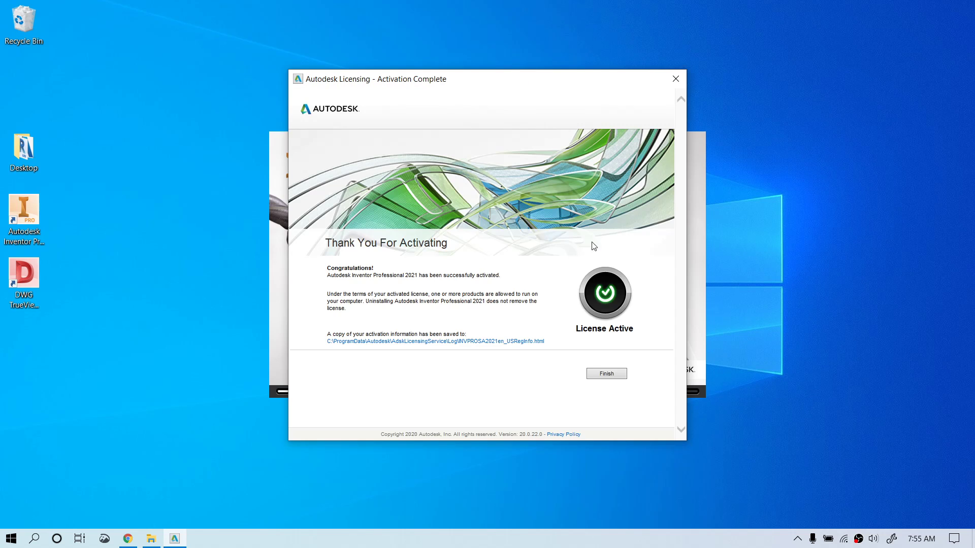
Step: Finish the activation so Inventor Professional 2021 continues loading
{"action": "left_click", "coordinate": [607, 374]}
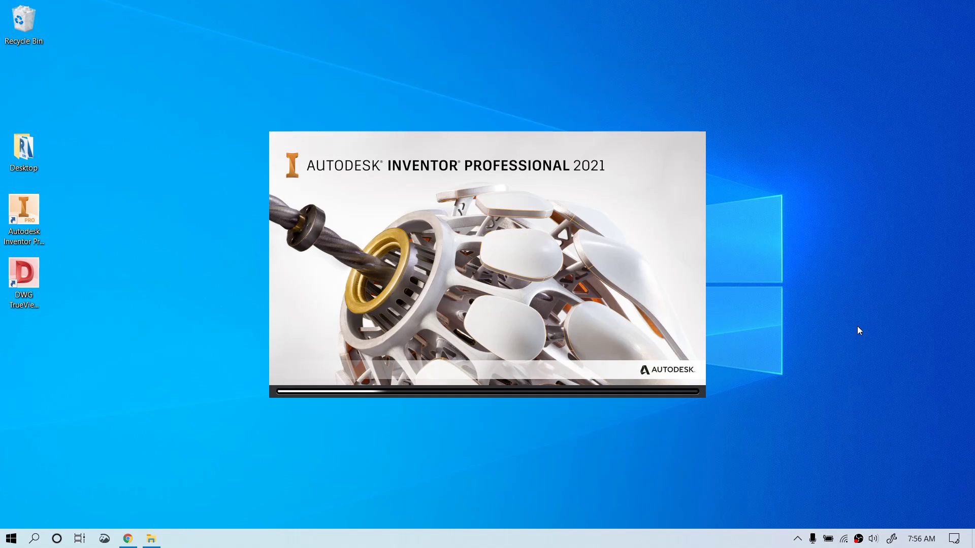